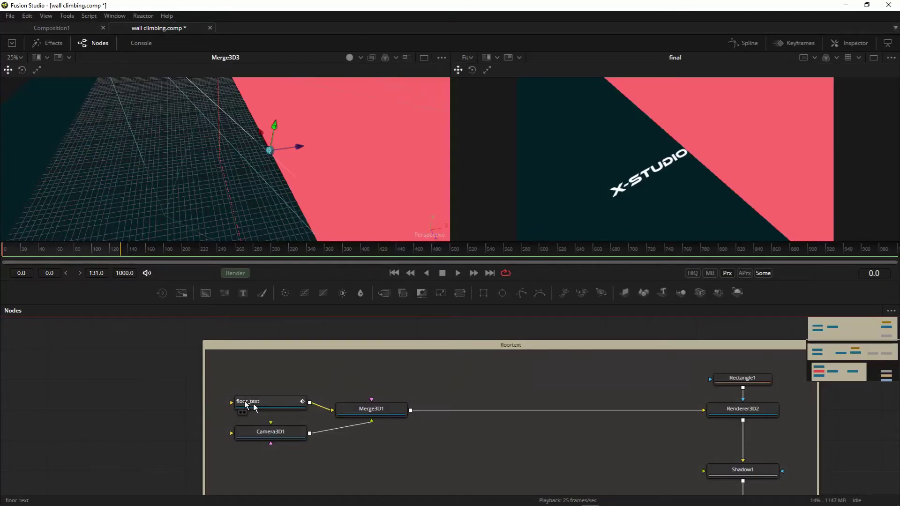
# - Preview floor_text alone, play it to frame 81, then select Camera3D1 and Merge3D1
pyautogui.moveTo(259, 404); pyautogui.dragTo(234, 154)
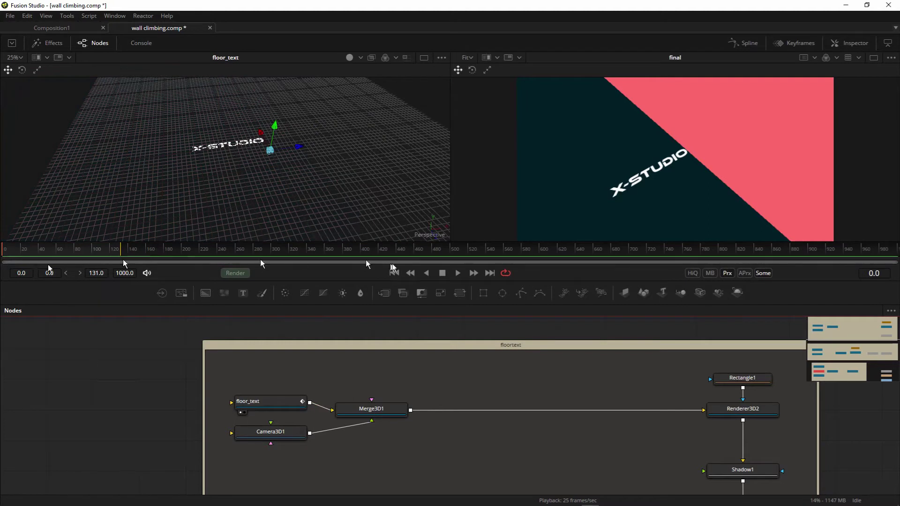
pyautogui.click(458, 274)
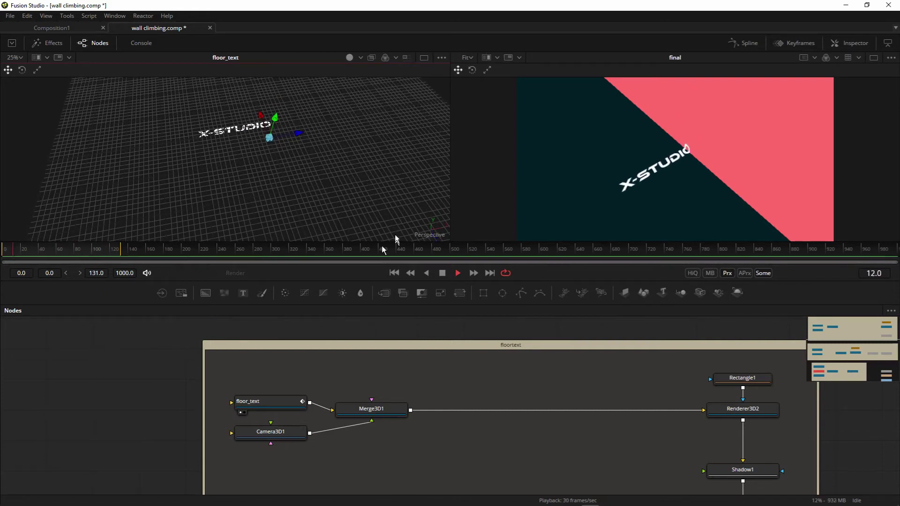
pyautogui.click(442, 273)
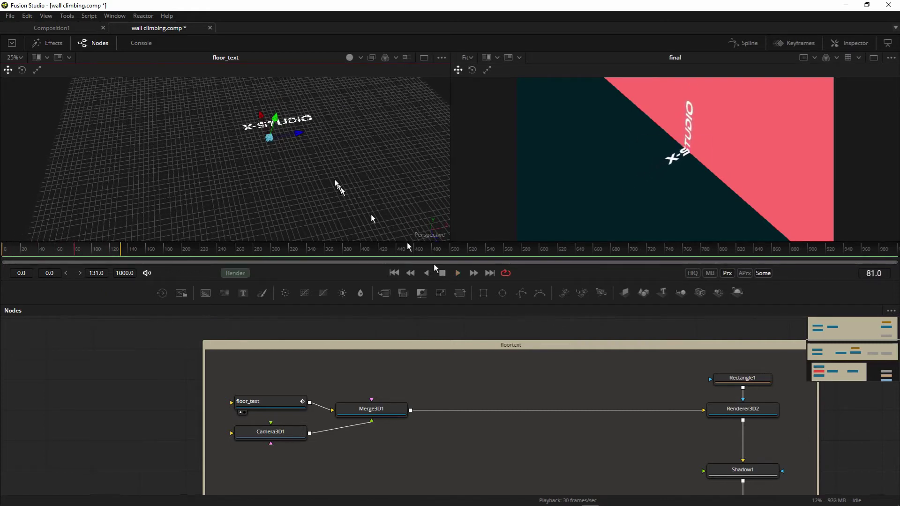
pyautogui.click(281, 439)
pyautogui.click(369, 410)
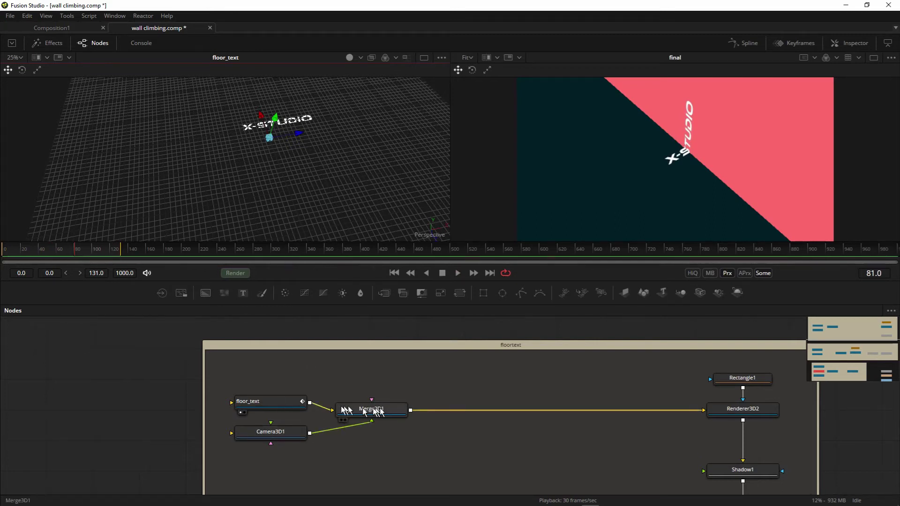
# - Load Merge3D1 in the viewer, orbit around the camera and text, and select Renderer3D2
pyautogui.moveTo(370, 410); pyautogui.dragTo(304, 210)
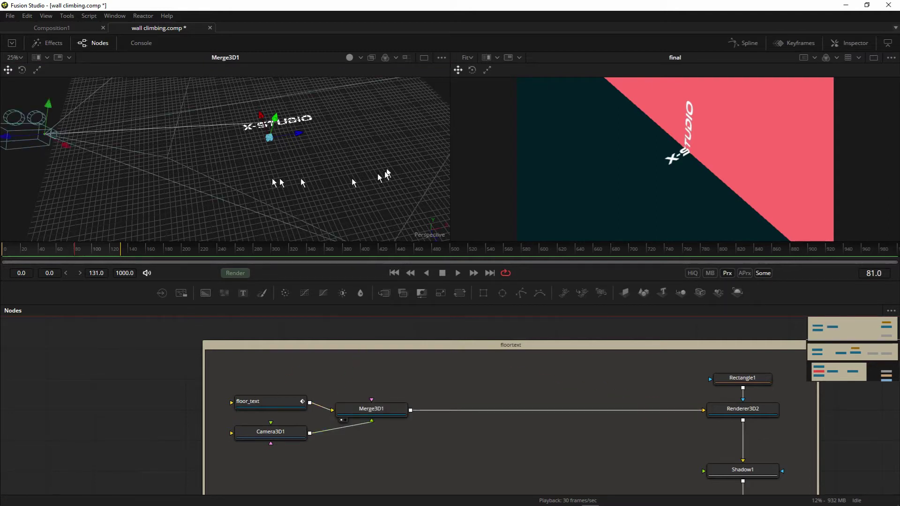
pyautogui.moveTo(271, 184); pyautogui.dragTo(328, 184)
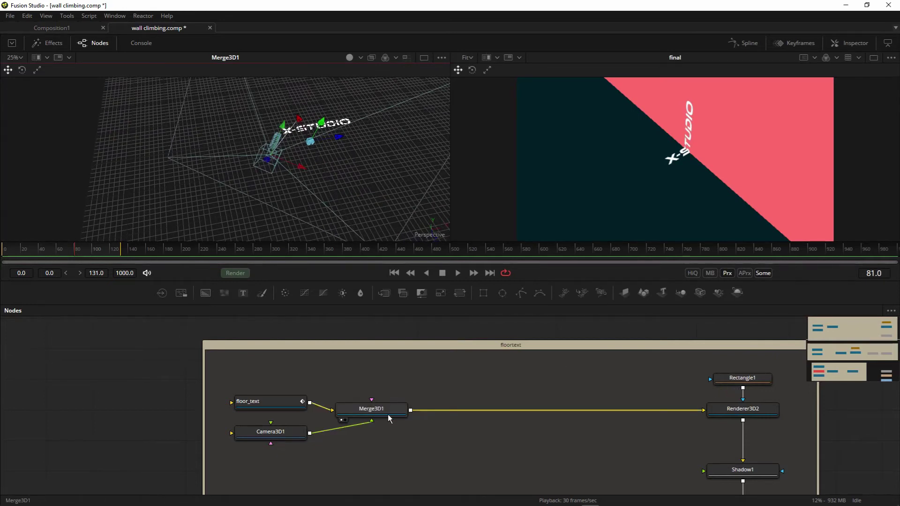
pyautogui.click(764, 412)
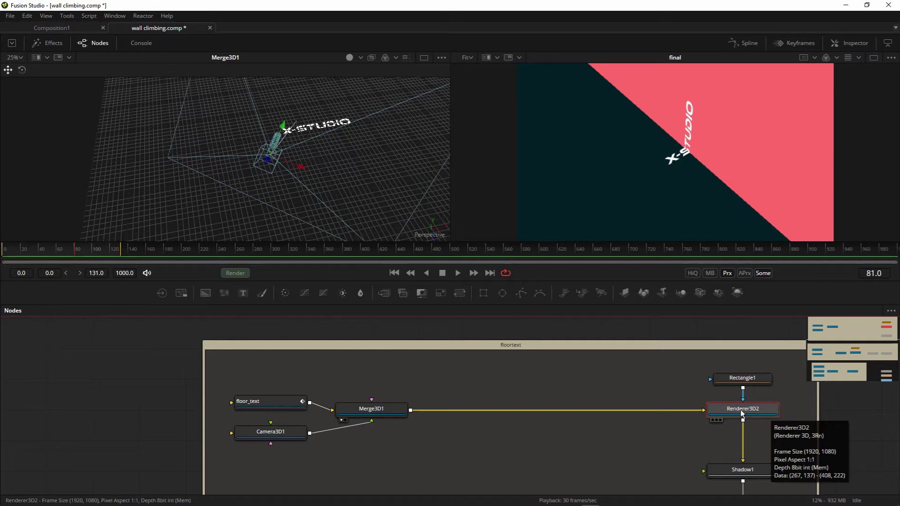
# - Preview the Renderer3D2 render and play it through to frame 107
pyautogui.press('1')
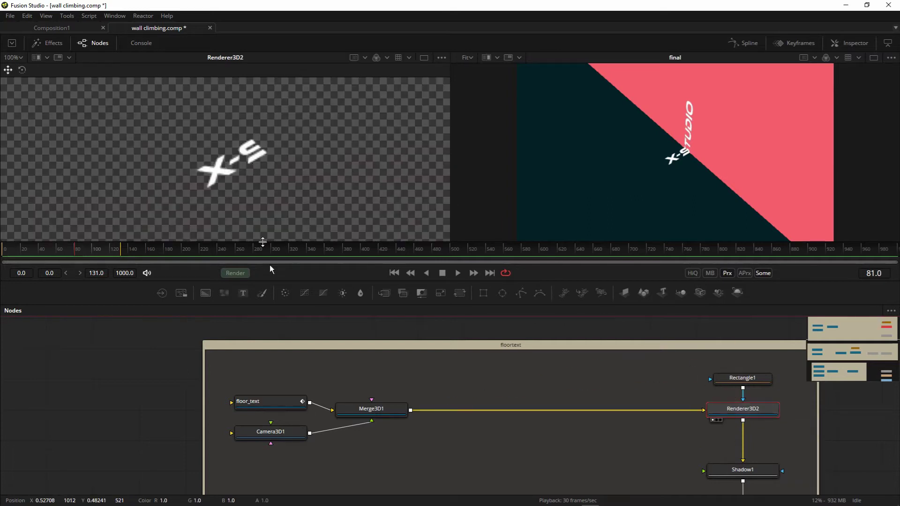
pyautogui.click(457, 272)
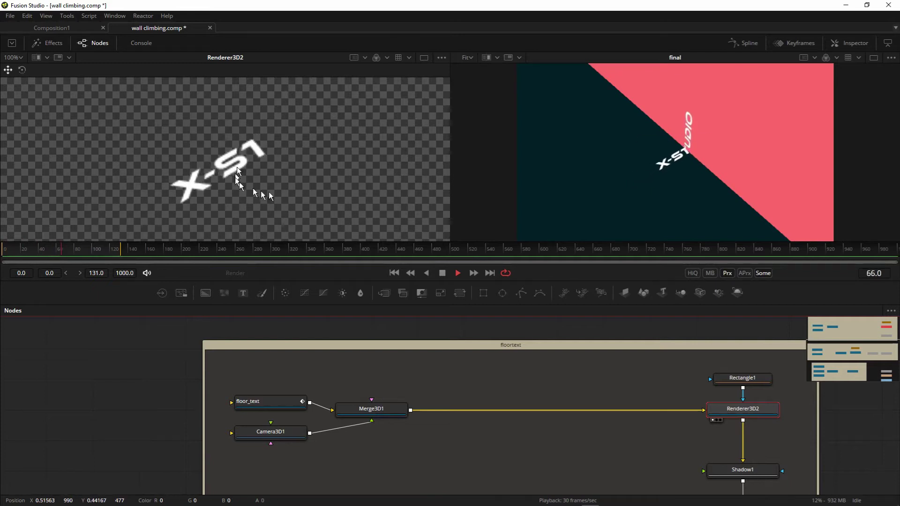
pyautogui.click(441, 274)
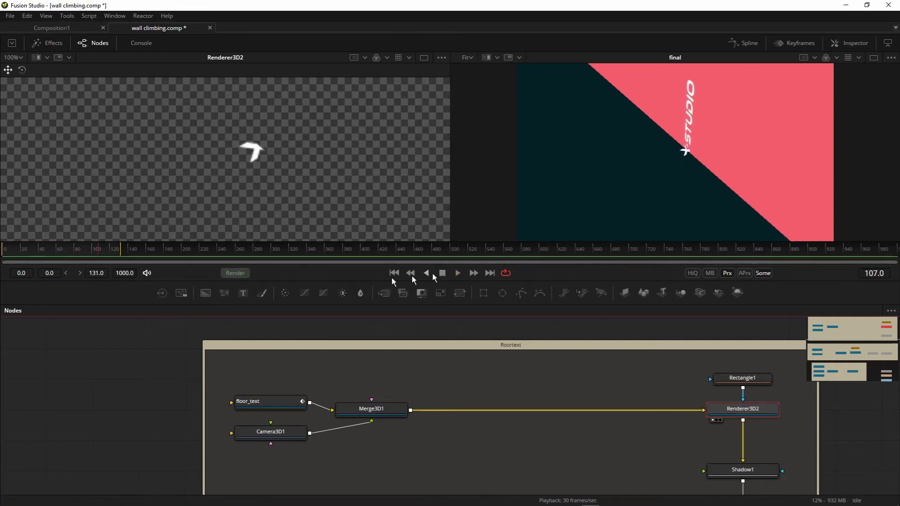
# - Delete Rectangle1's mask link, fit the viewer, rewire Rectangle1 as the mask, and return to frame 0
pyautogui.click(743, 396)
pyautogui.press('Delete')
pyautogui.click(19, 58)
pyautogui.click(17, 69)
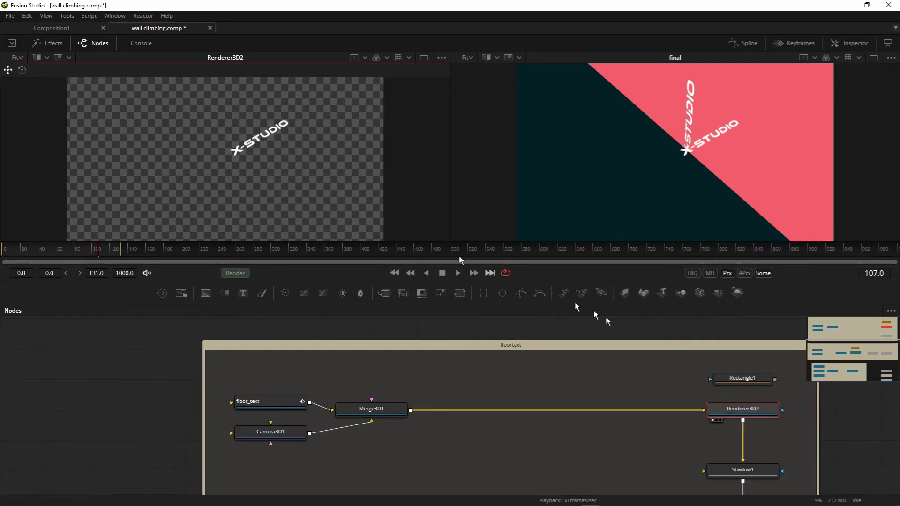
pyautogui.moveTo(775, 378); pyautogui.dragTo(769, 417)
pyautogui.moveTo(80, 258); pyautogui.dragTo(3, 261)
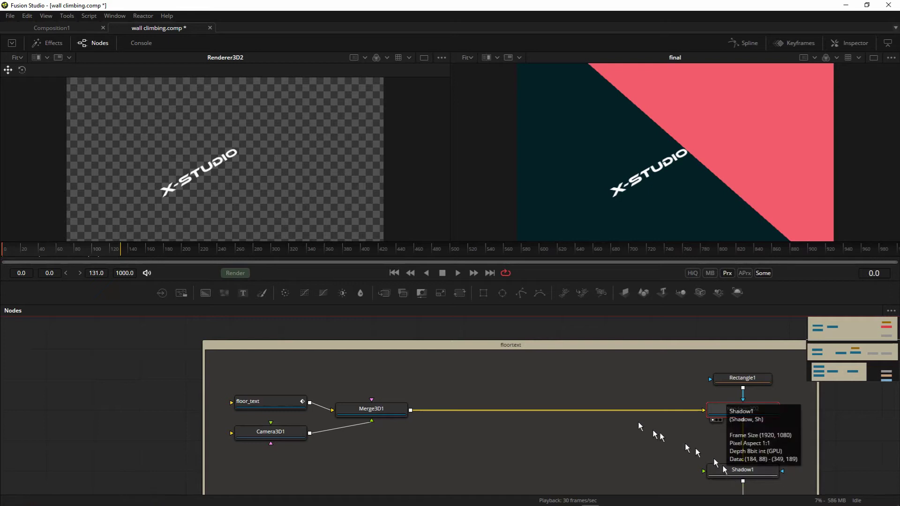
# - Pan the node editor over to the walltext group and its Merge3D4 node
pyautogui.moveTo(569, 402); pyautogui.dragTo(481, 274)
pyautogui.rightClick(482, 274)
pyautogui.click(769, 374)
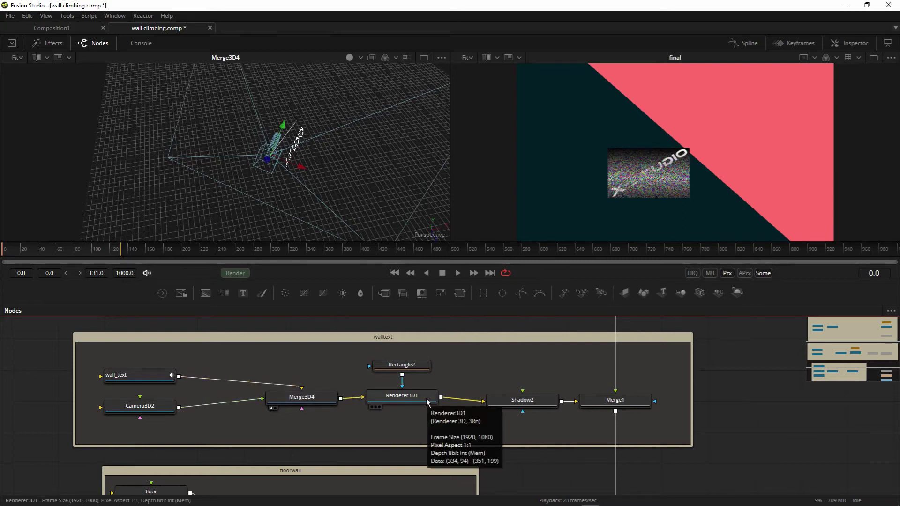
# - Preview Renderer3D1 playing to frame 54 and connect Rectangle2 into its mask input
pyautogui.moveTo(420, 402); pyautogui.dragTo(325, 121)
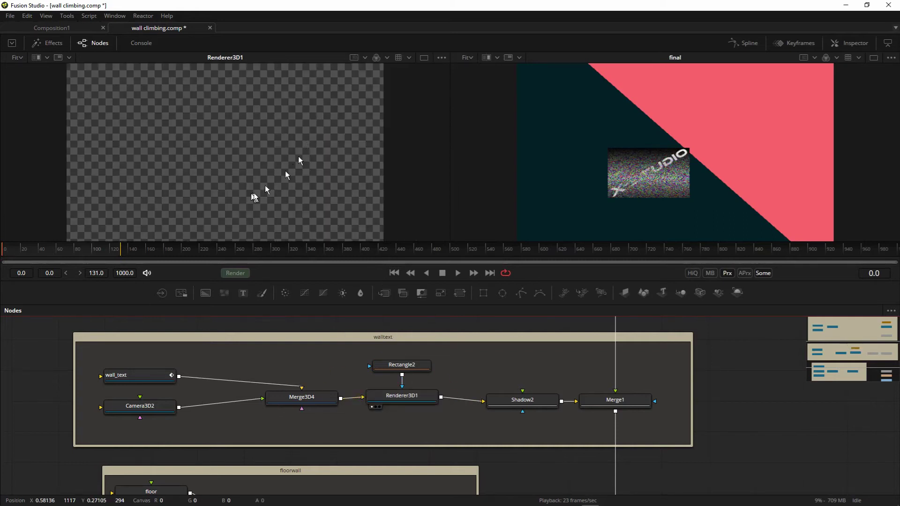
pyautogui.click(458, 273)
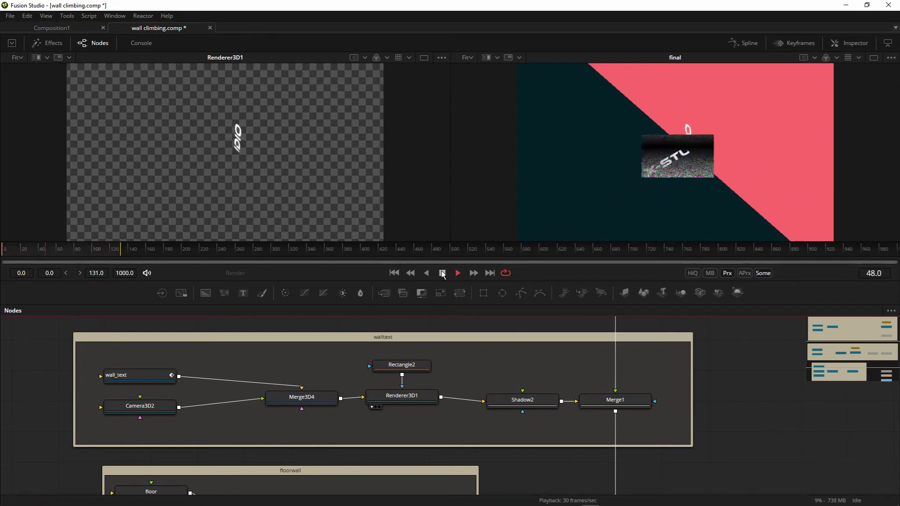
pyautogui.press('space')
pyautogui.moveTo(402, 375); pyautogui.dragTo(402, 389)
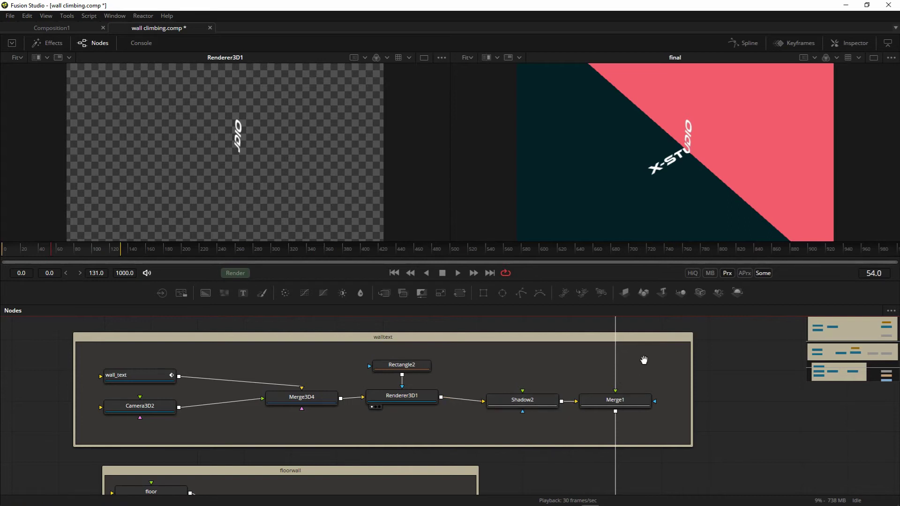
pyautogui.moveTo(644, 360); pyautogui.dragTo(598, 431)
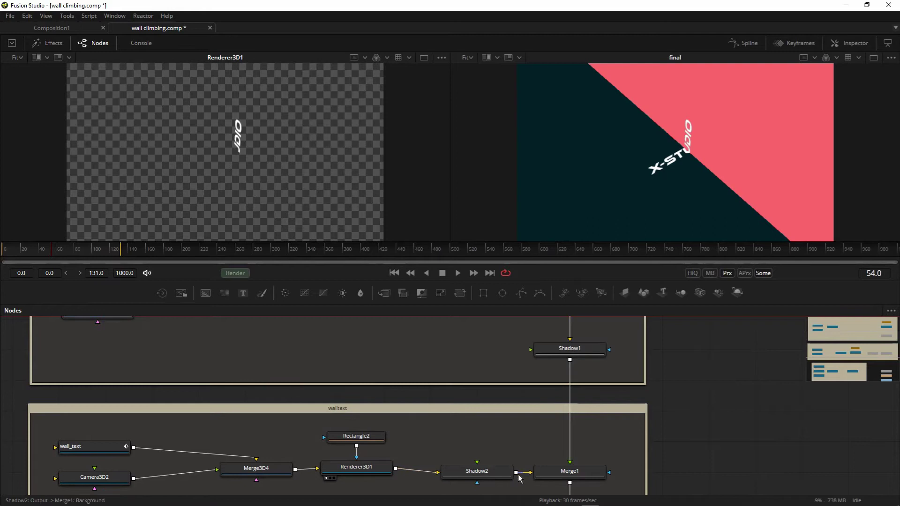
# - Play back the Merge1 result to check the merged wall text
pyautogui.press('1')
pyautogui.click(457, 273)
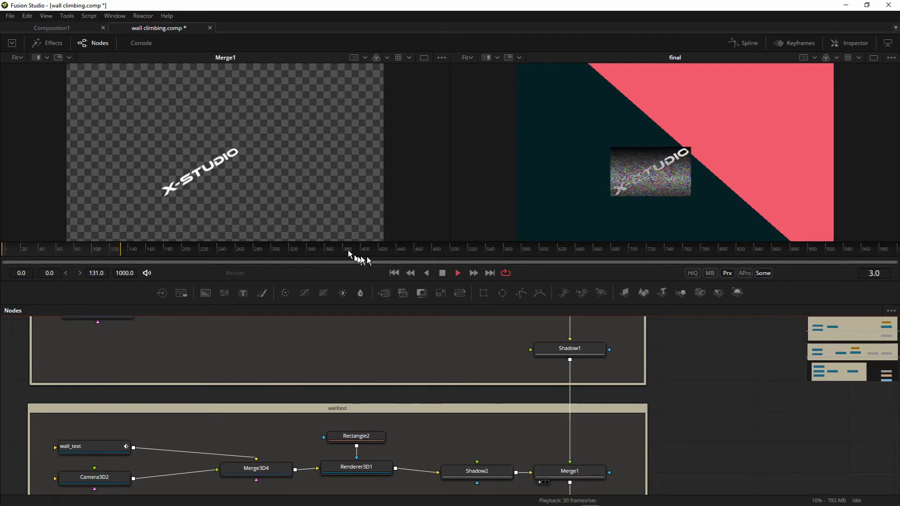
pyautogui.click(441, 273)
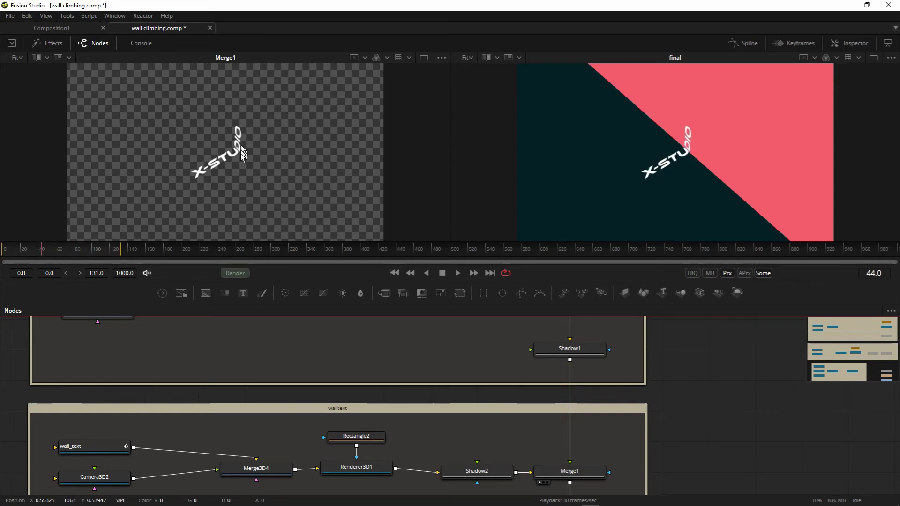
# - Show Rectangle2's mask outline at frame 78 and recenter the walltext nodes
pyautogui.click(371, 440)
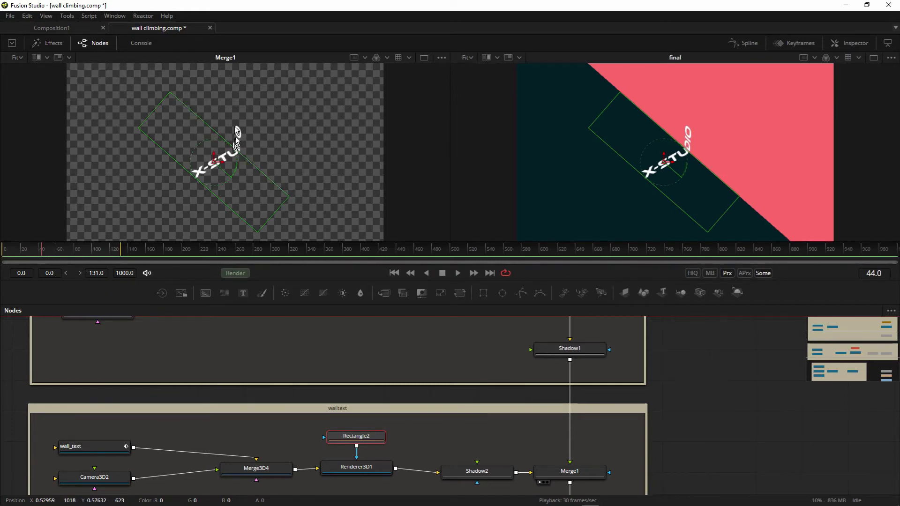
pyautogui.moveTo(83, 253)
pyautogui.mouseDown()
pyautogui.moveTo(63, 252)
pyautogui.moveTo(75, 253)
pyautogui.mouseUp()
pyautogui.scroll(2, 382, 365)
pyautogui.moveTo(382, 365); pyautogui.dragTo(339, 380)
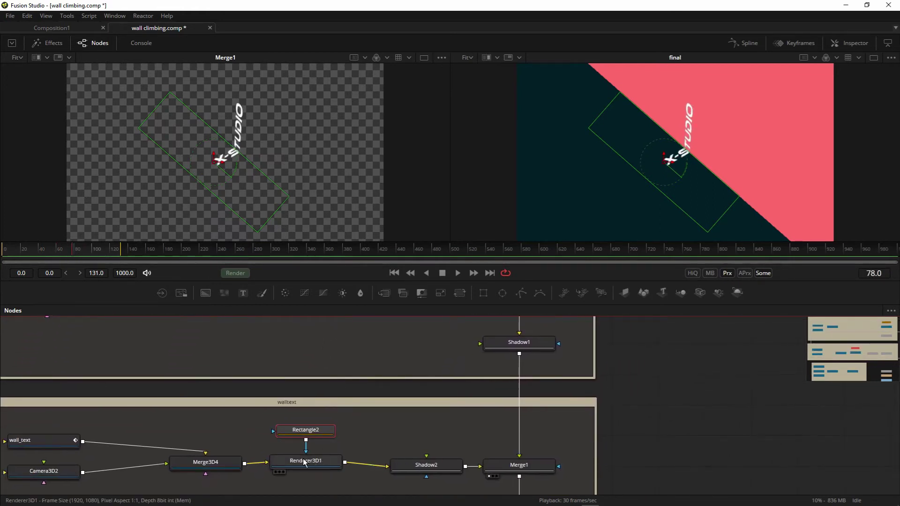
# - View Renderer3D1 alone, then play Merge1's output and pan to the floorwall group
pyautogui.moveTo(318, 462); pyautogui.dragTo(243, 172)
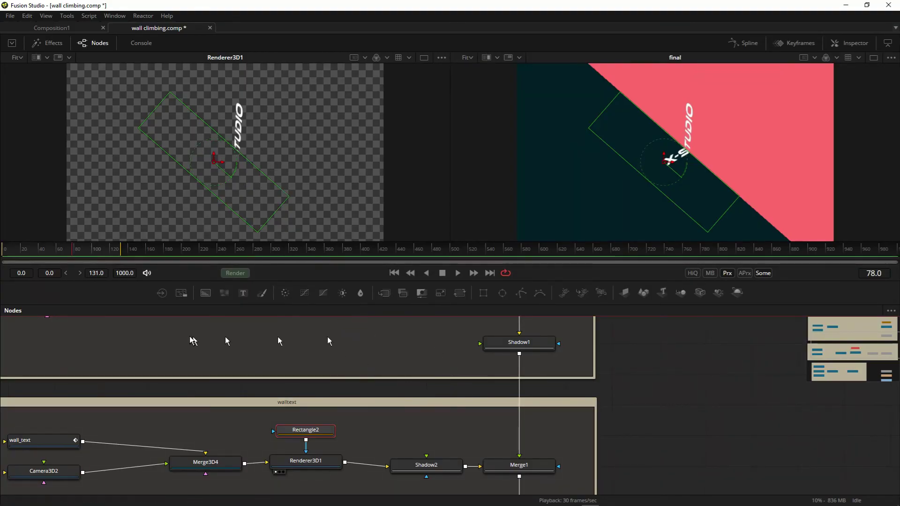
pyautogui.scroll(-3, 527, 404)
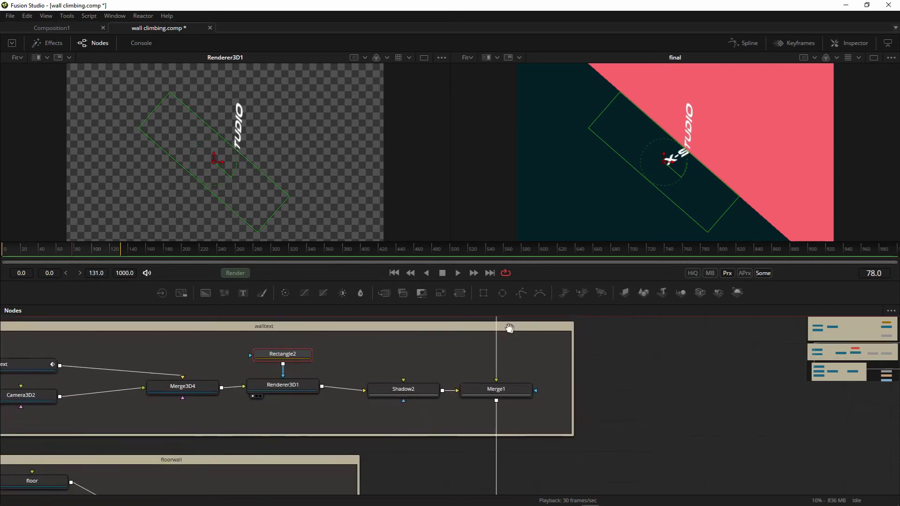
pyautogui.hscroll(2, 508, 337)
pyautogui.click(485, 397)
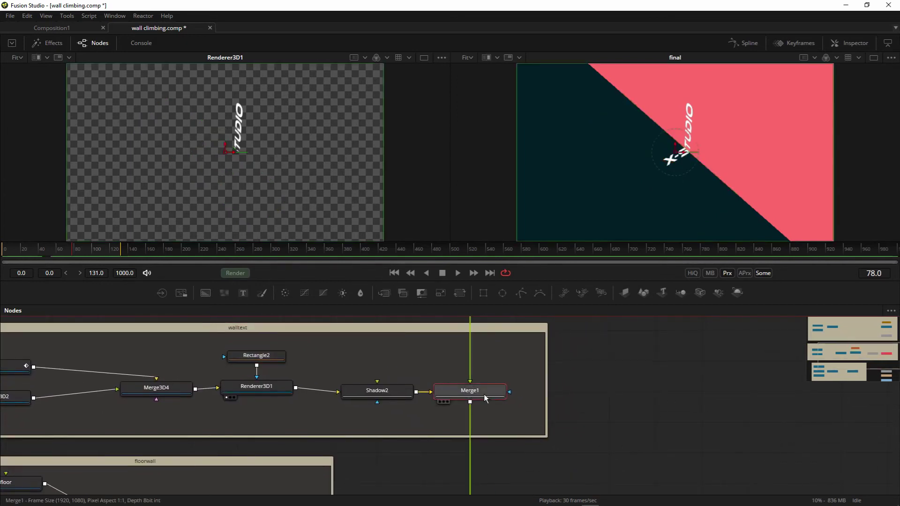
pyautogui.press('1')
pyautogui.click(457, 272)
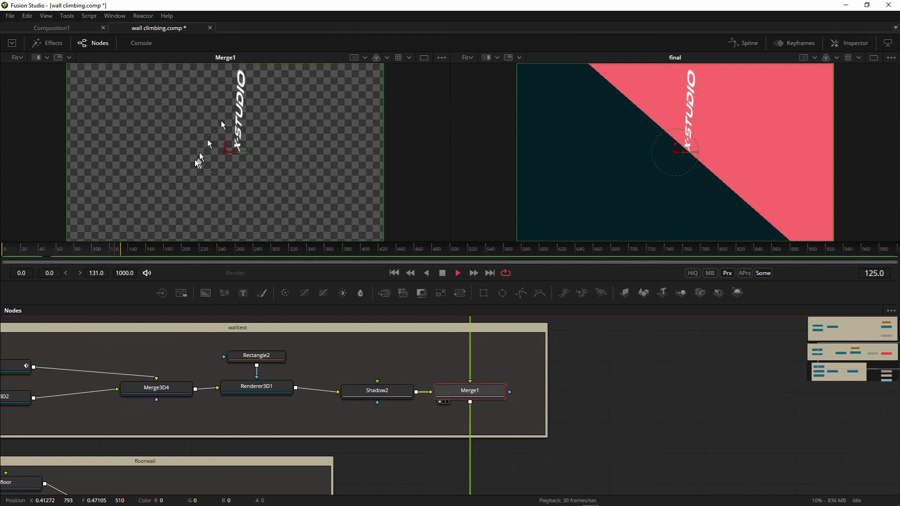
pyautogui.click(442, 273)
pyautogui.moveTo(208, 424); pyautogui.dragTo(398, 320)
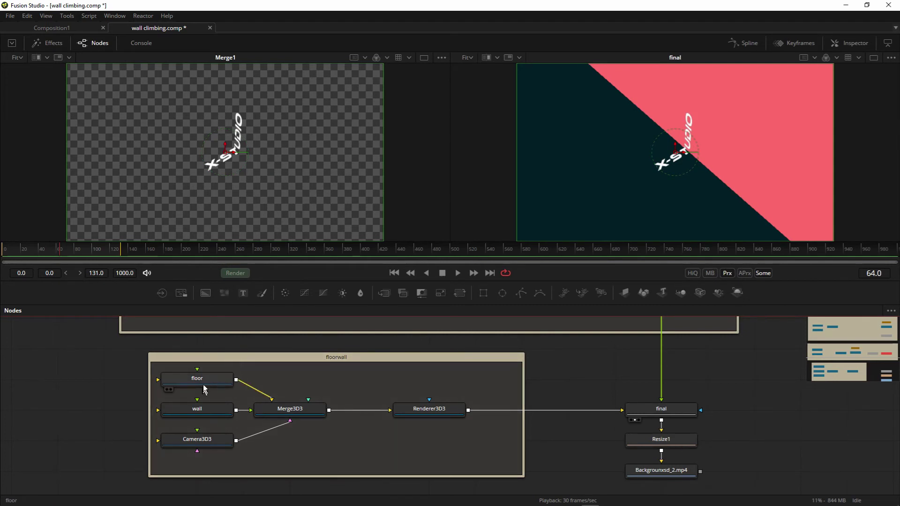
# - View the floor node's 3D grid and add a Shape3D node kept as a Plane
pyautogui.moveTo(203, 387); pyautogui.dragTo(330, 135)
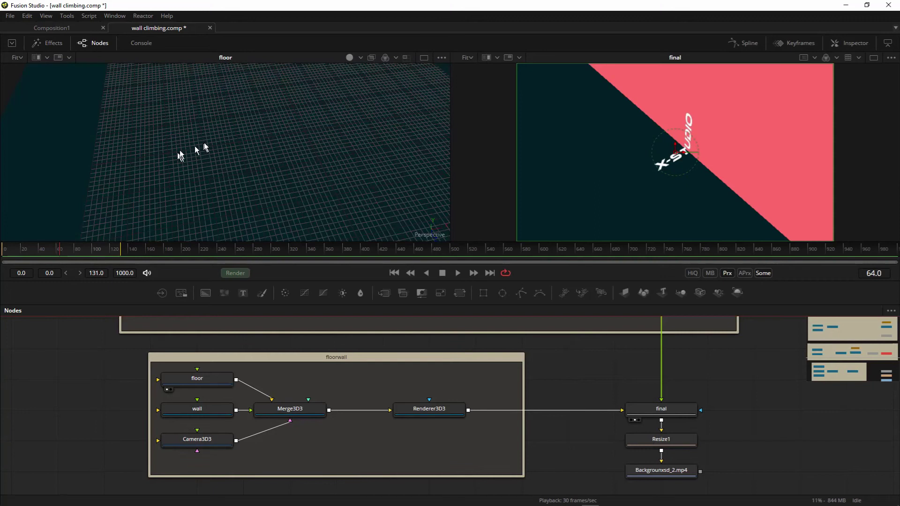
pyautogui.moveTo(207, 139); pyautogui.dragTo(224, 149)
pyautogui.moveTo(645, 298); pyautogui.dragTo(710, 371)
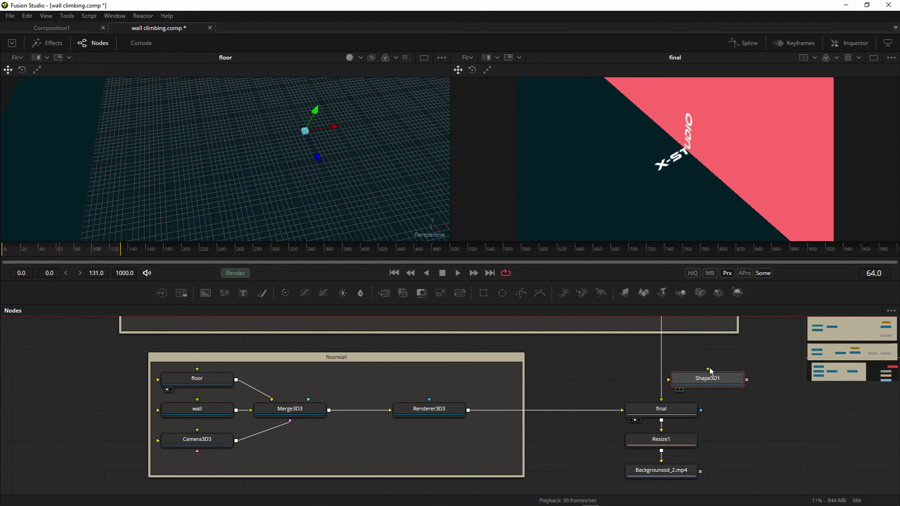
pyautogui.click(849, 45)
pyautogui.click(805, 128)
pyautogui.click(803, 131)
# - Delete Shape3D1, then view the wall node and the combined Merge3D3 scene
pyautogui.click(849, 43)
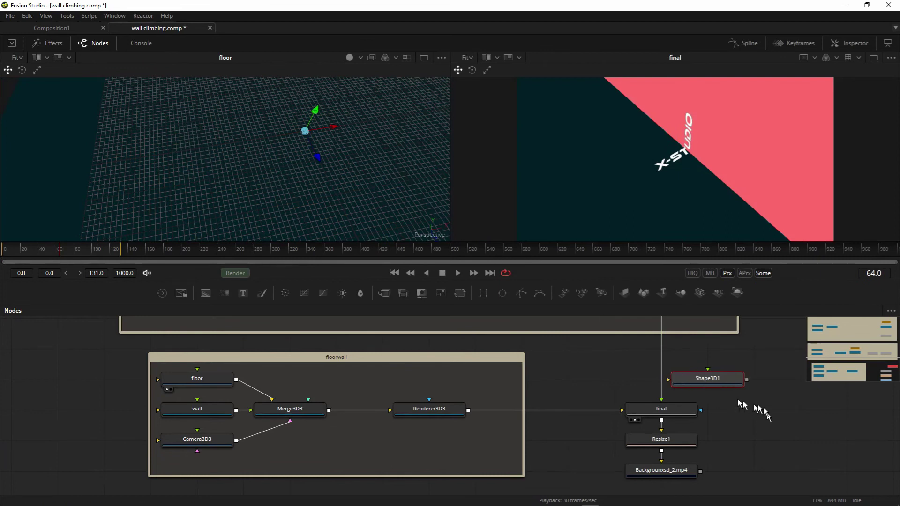
pyautogui.rightClick(727, 378)
pyautogui.click(764, 171)
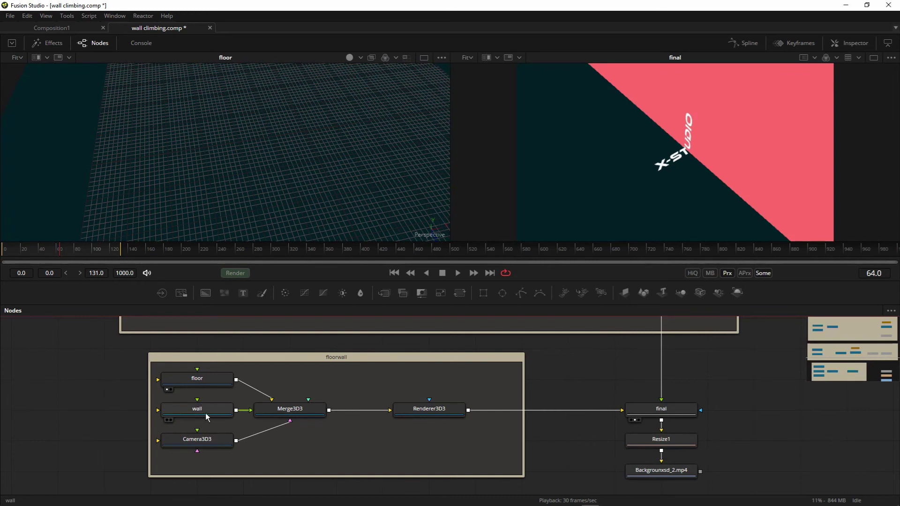
pyautogui.moveTo(204, 416); pyautogui.dragTo(324, 168)
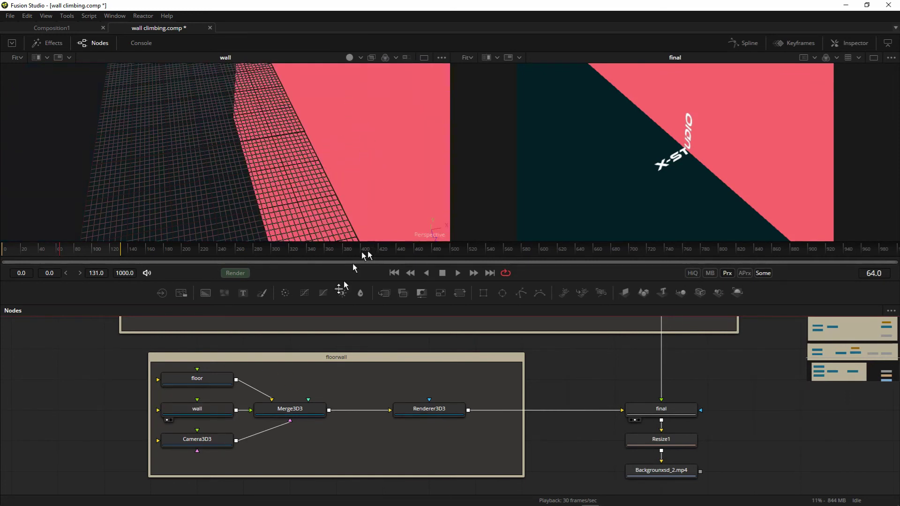
pyautogui.moveTo(298, 411); pyautogui.dragTo(324, 216)
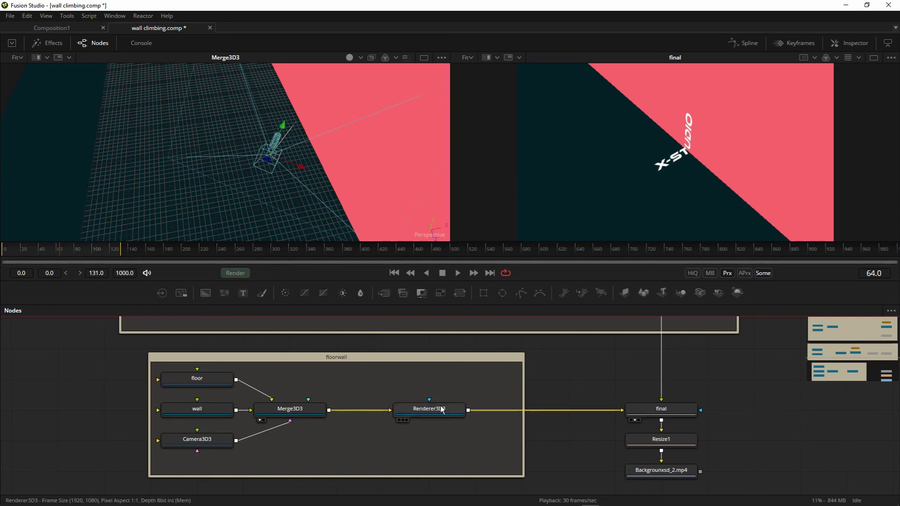
pyautogui.moveTo(441, 409)
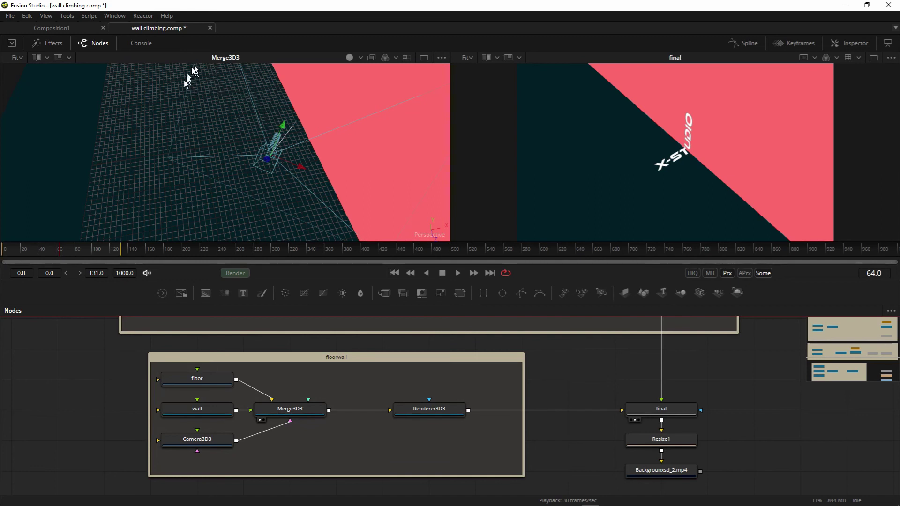
pyautogui.scroll(-3, 238, 125)
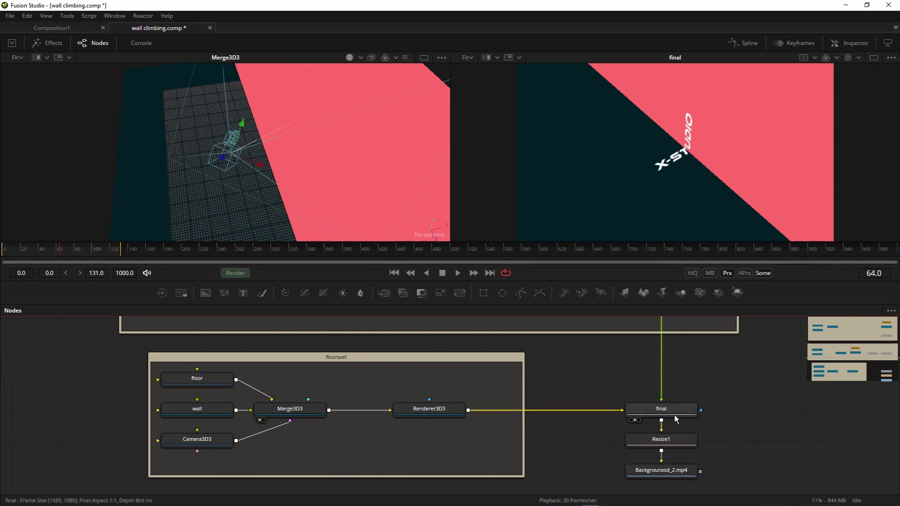
# - Load the final node into viewer 1 and play the composite, stopping at frame 59
pyautogui.moveTo(674, 417); pyautogui.dragTo(357, 197)
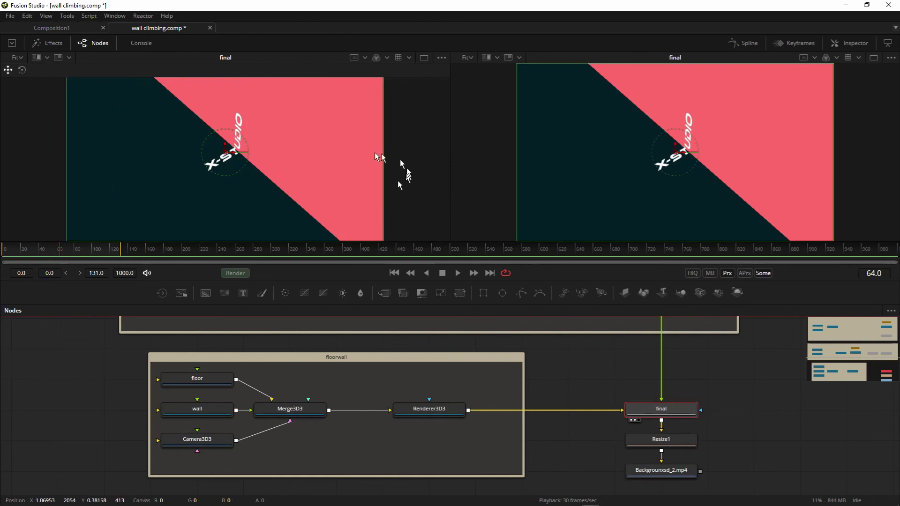
pyautogui.click(458, 273)
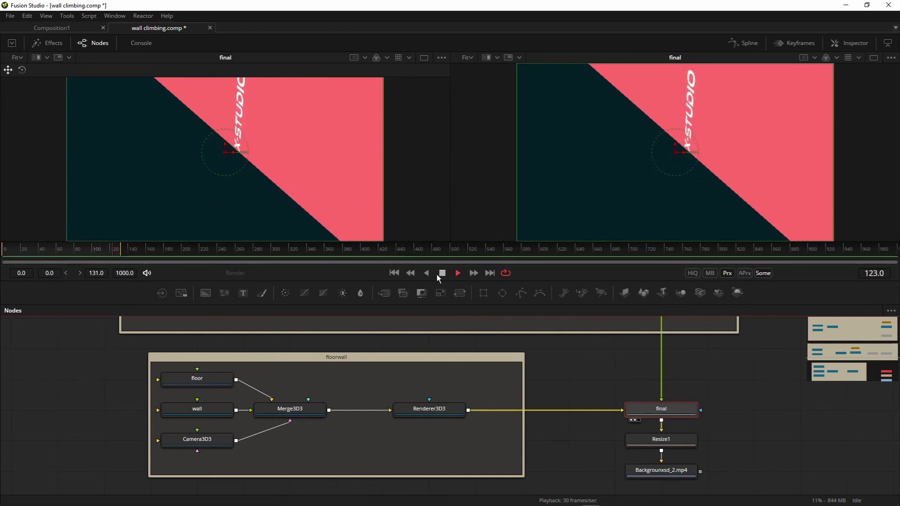
pyautogui.click(443, 273)
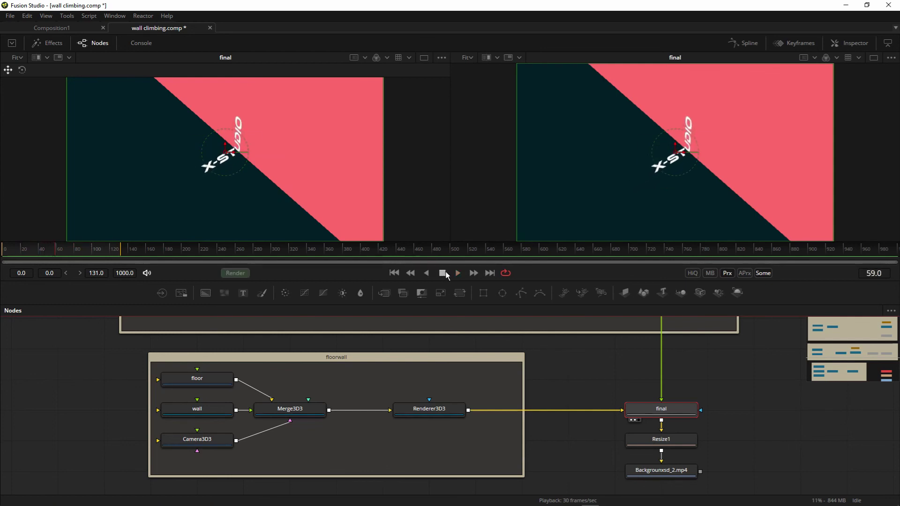